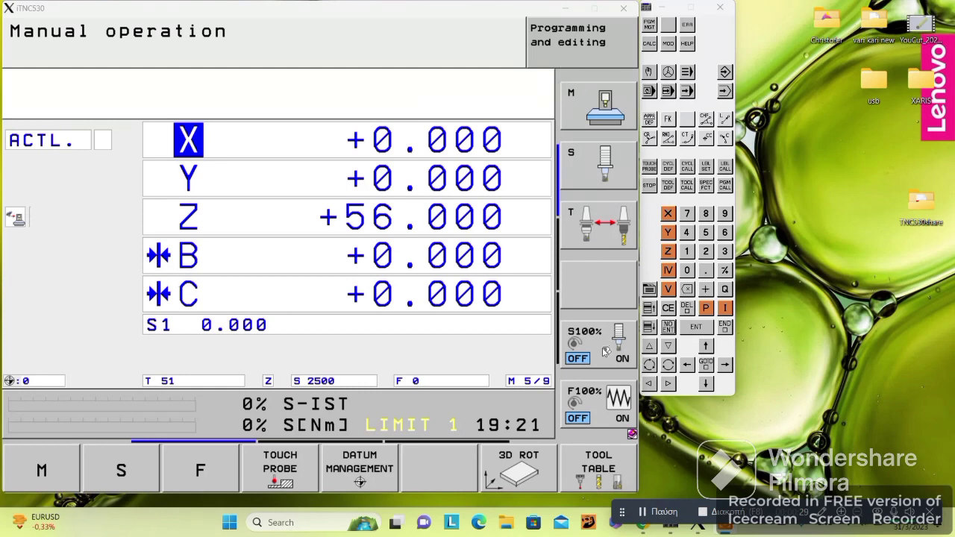
Review the machine control functions and the spindle functions, returning to the main machine function overview.
{"action": "left_click", "coordinate": [597, 118]}
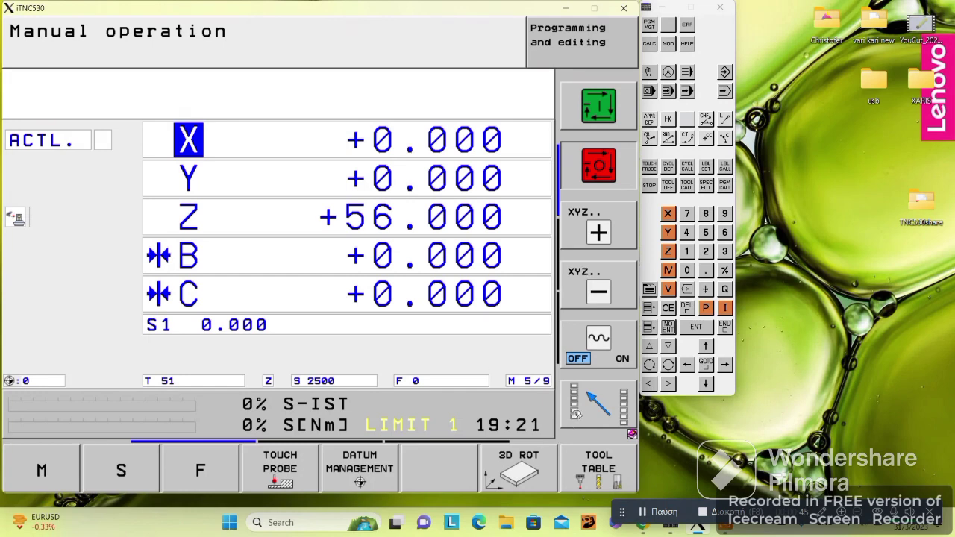
{"action": "left_click", "coordinate": [578, 415]}
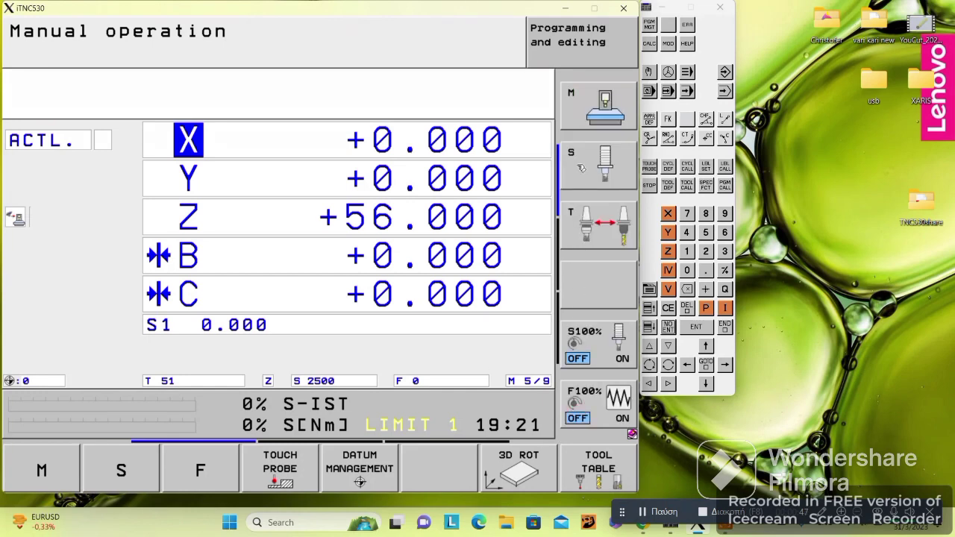
{"action": "left_click", "coordinate": [582, 168]}
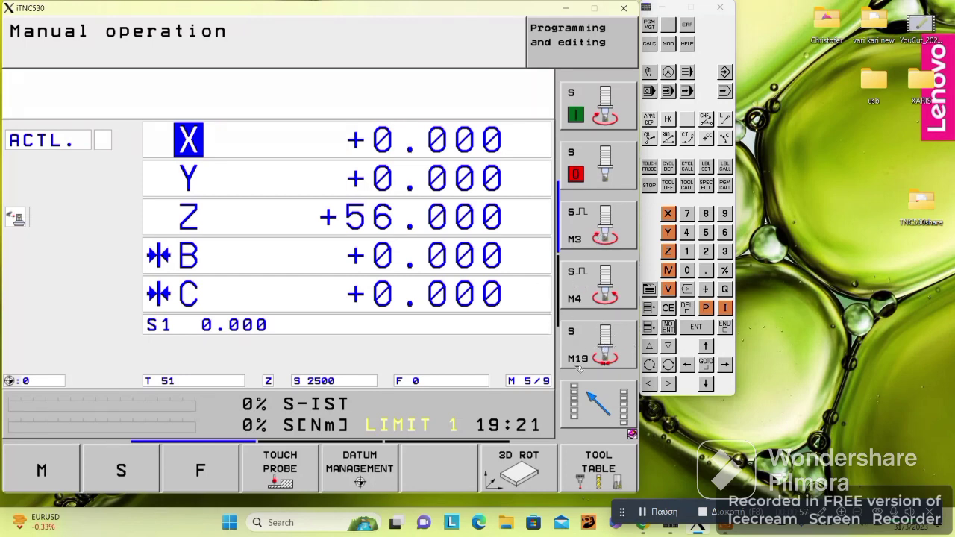
{"action": "left_click", "coordinate": [584, 414]}
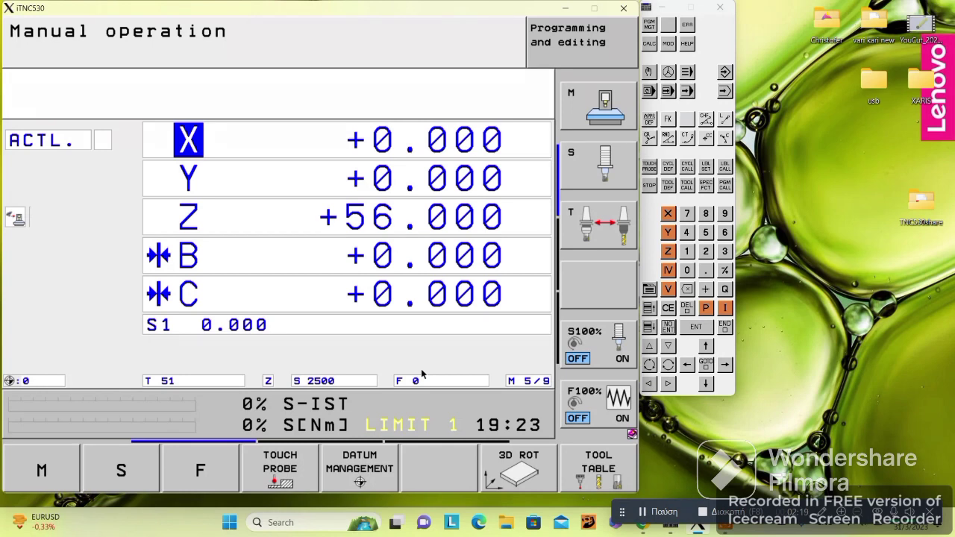
Enter miscellaneous function M3 and execute it with NC start.
{"action": "left_click", "coordinate": [58, 466]}
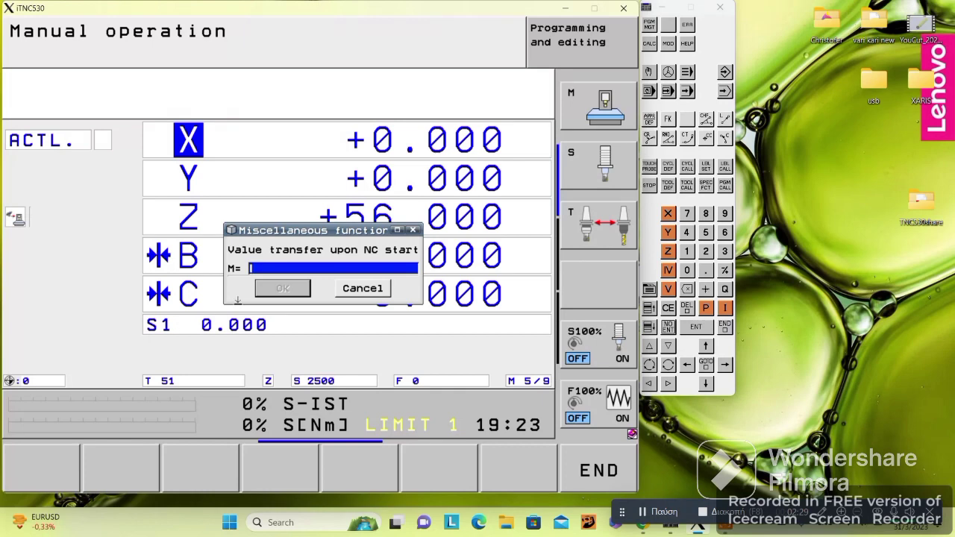
{"action": "type", "text": "3"}
{"action": "left_click", "coordinate": [597, 104]}
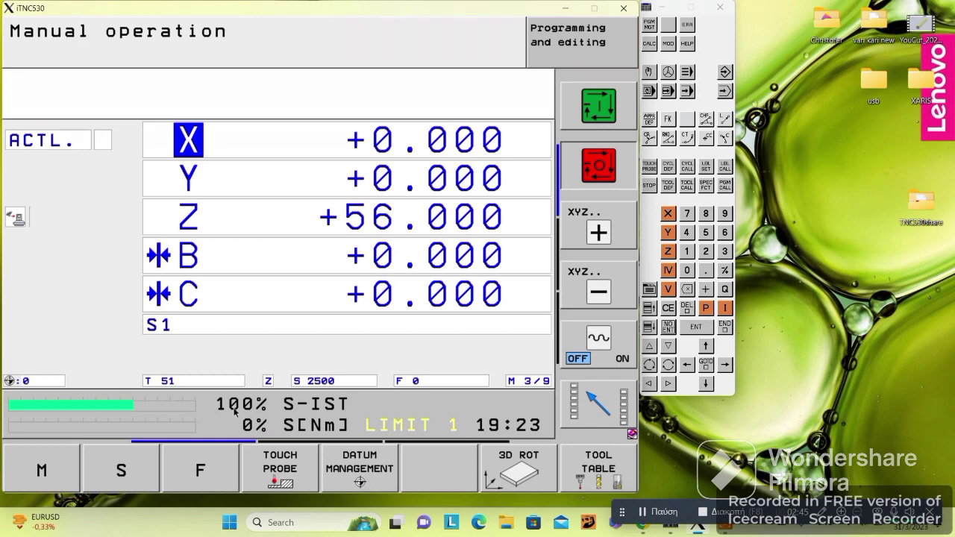
Set the spindle speed S to 300 with NC start, and open and cancel the manual traverse feed rate entry.
{"action": "left_click", "coordinate": [142, 459]}
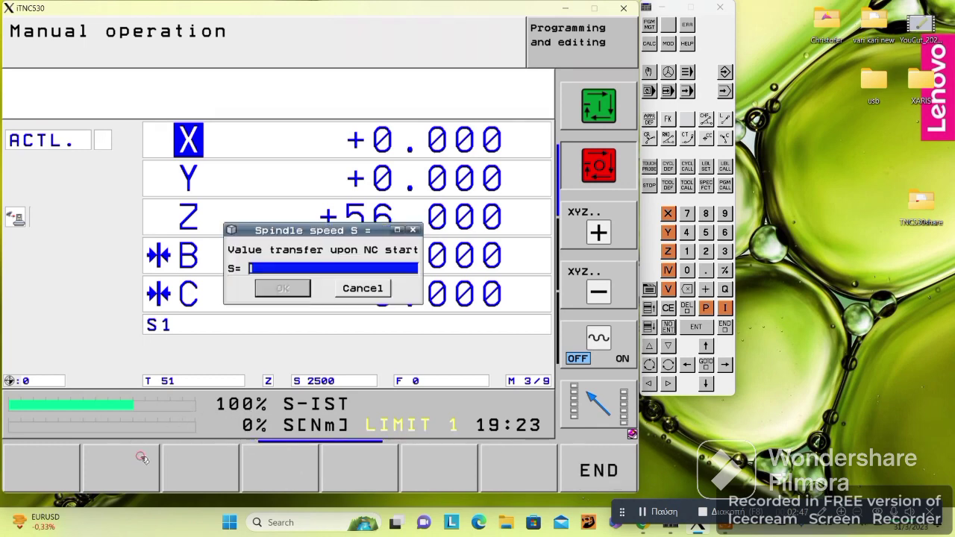
{"action": "type", "text": "300"}
{"action": "left_click", "coordinate": [581, 100]}
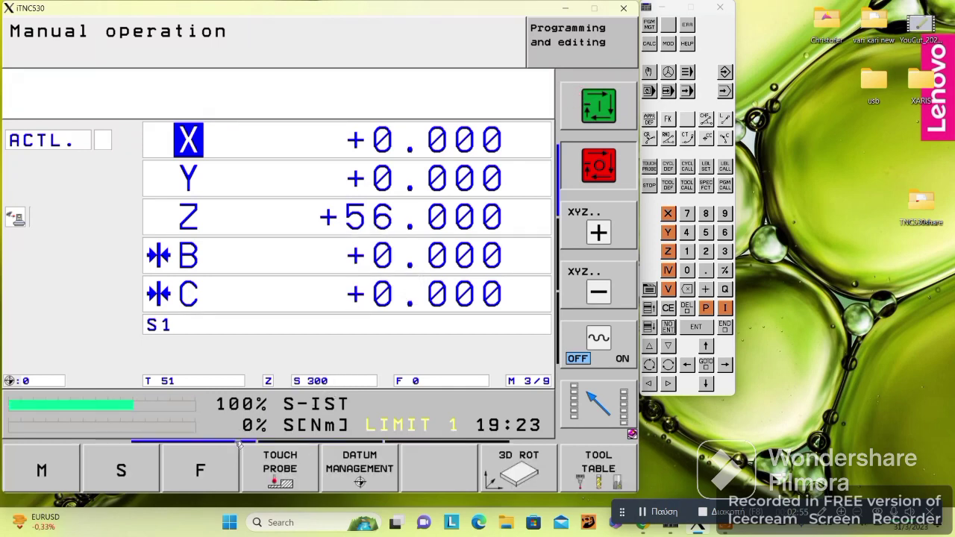
{"action": "left_click", "coordinate": [228, 468]}
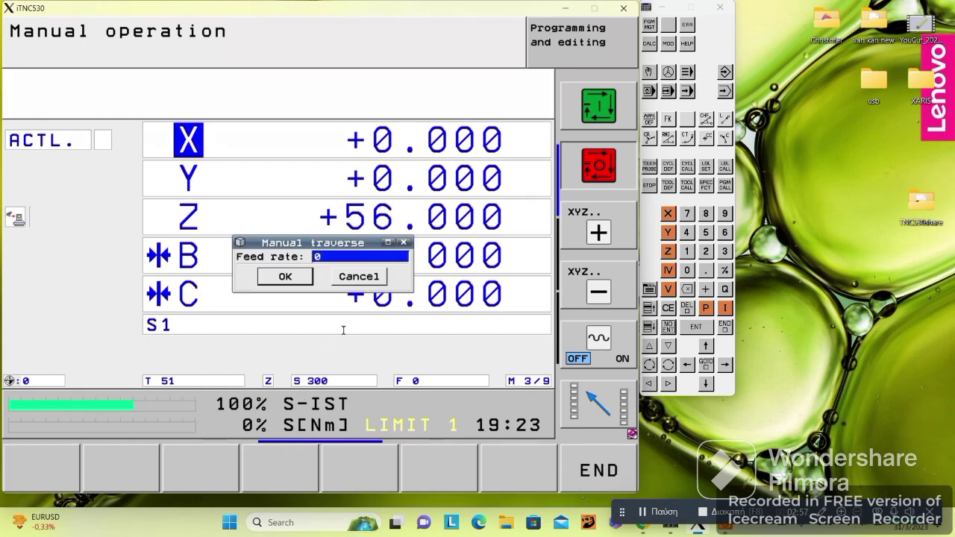
{"action": "left_click", "coordinate": [352, 276]}
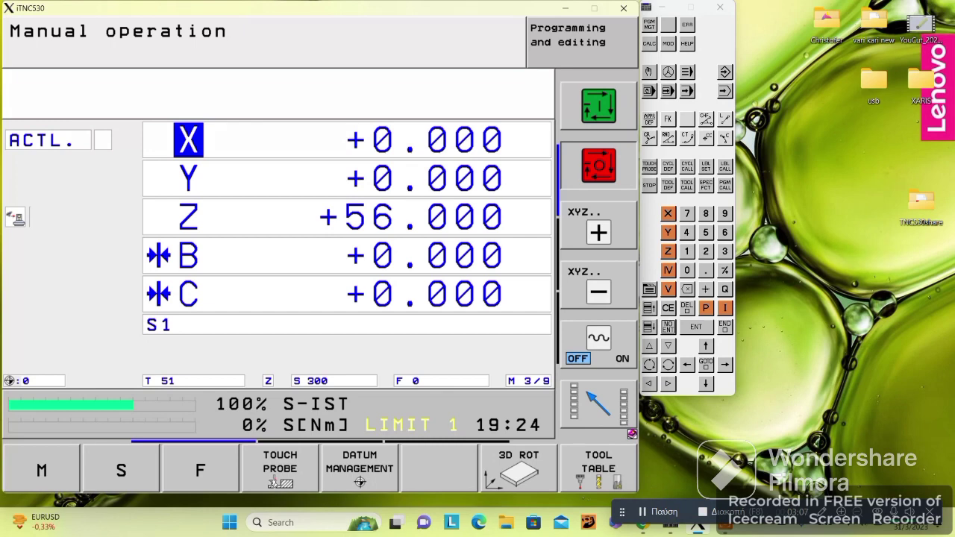
Examine the touch probe length calibration and radius calibration forms for the current tool.
{"action": "left_click", "coordinate": [270, 478]}
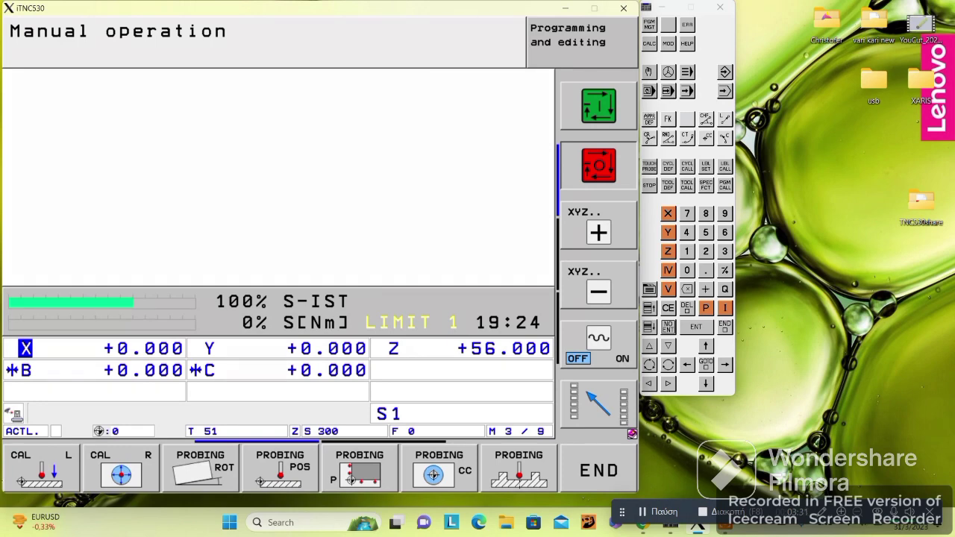
{"action": "left_click", "coordinate": [20, 458]}
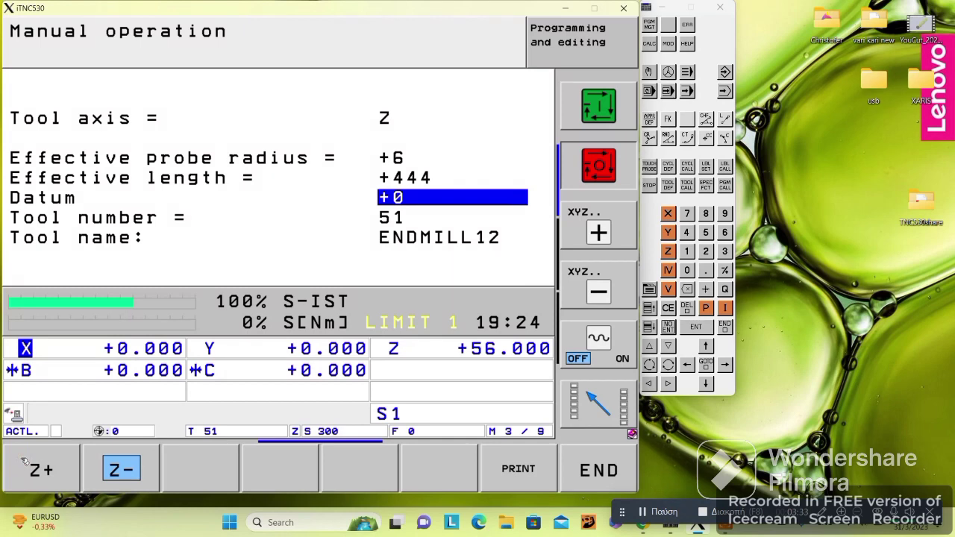
{"action": "key", "text": "Up"}
{"action": "key", "text": "Up"}
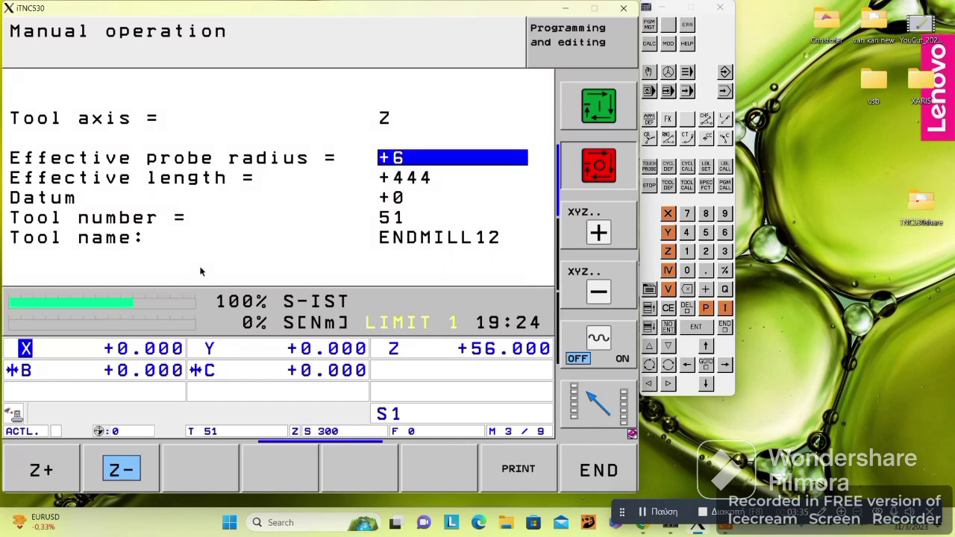
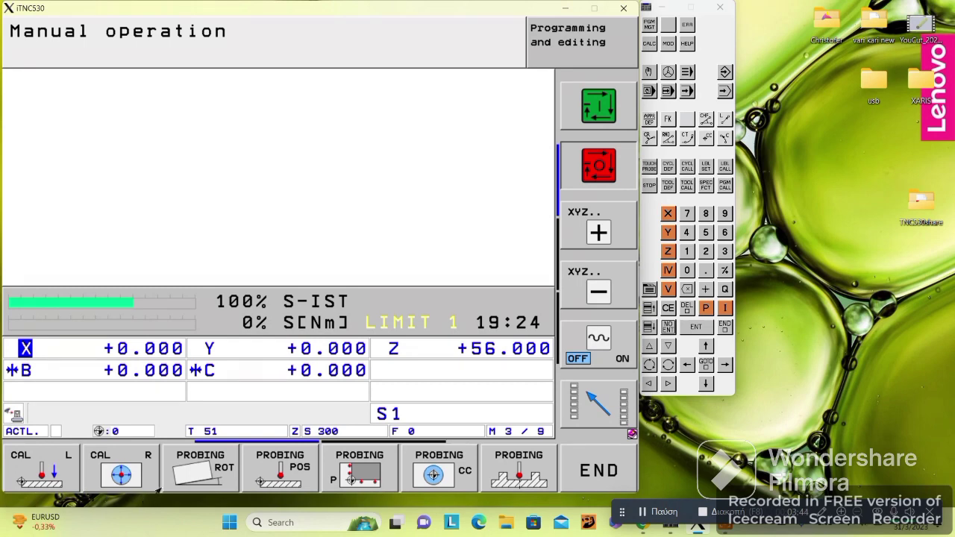
{"action": "left_click", "coordinate": [103, 463]}
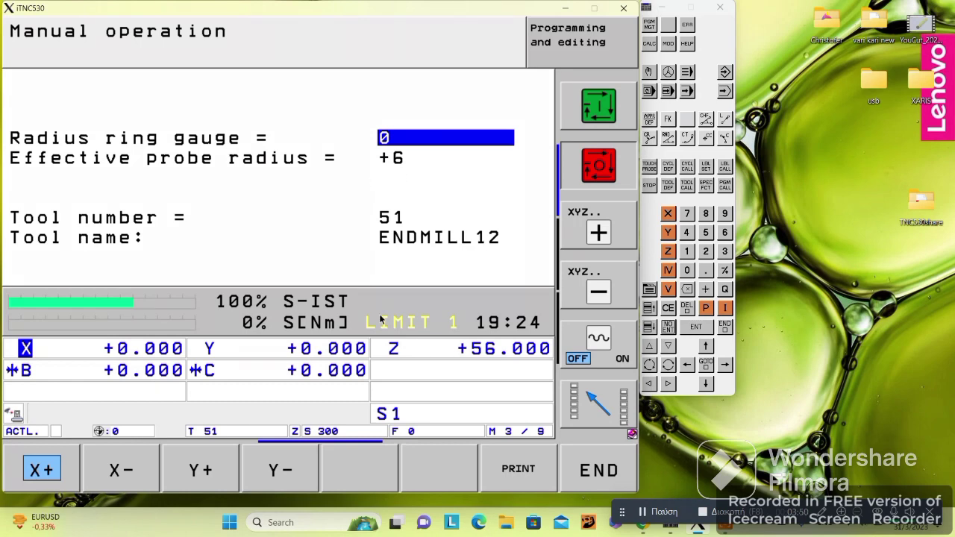
{"action": "left_click", "coordinate": [598, 464]}
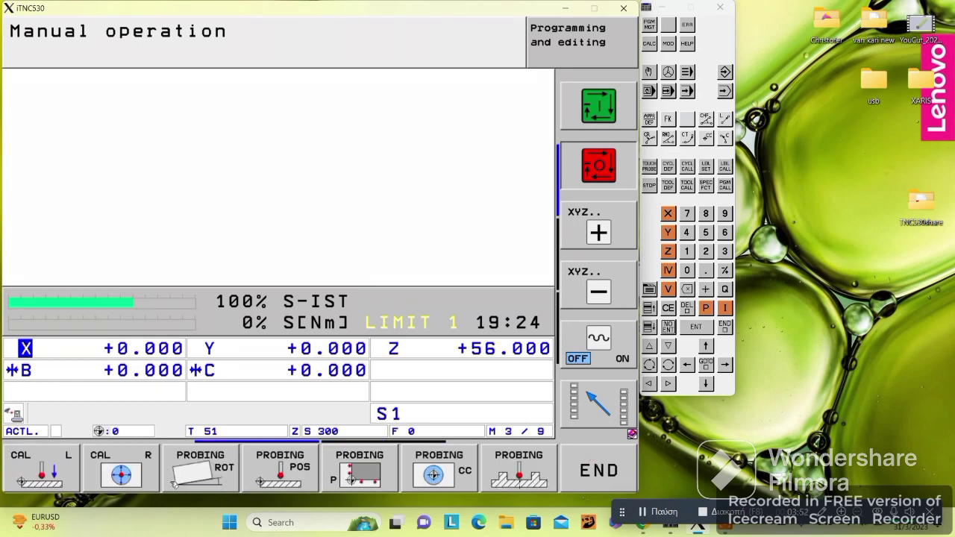
Examine the rotation, position, corner and circle centre probing functions, and leave the touch probe functions.
{"action": "left_click", "coordinate": [203, 464]}
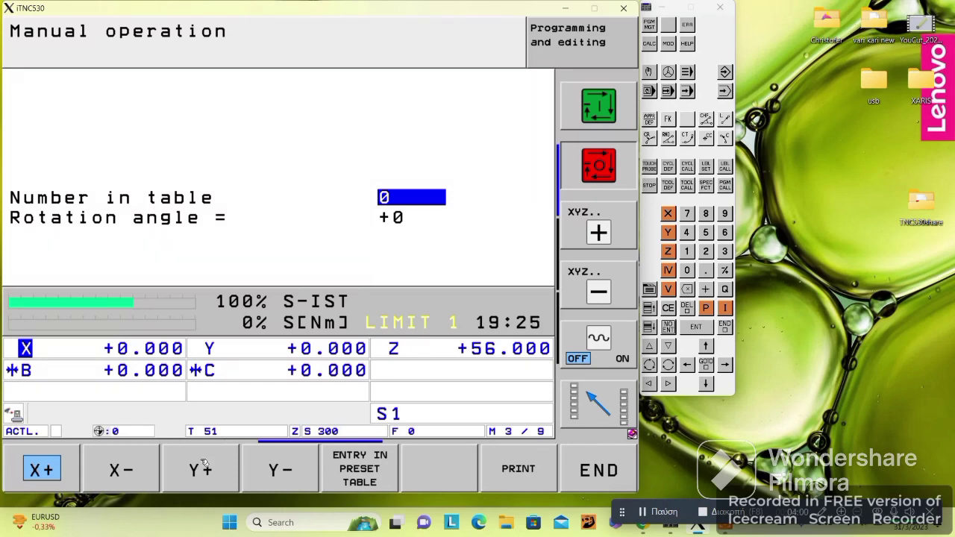
{"action": "left_click", "coordinate": [575, 464]}
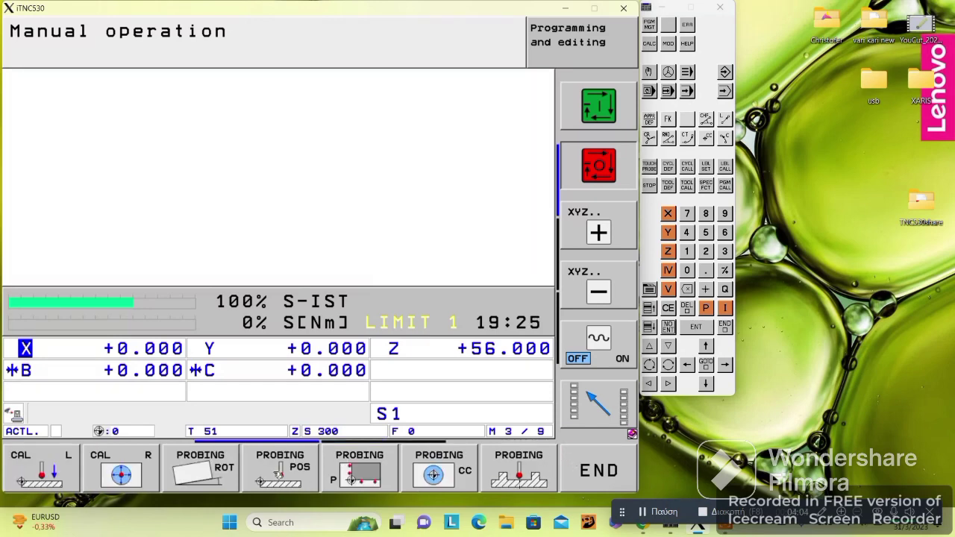
{"action": "left_click", "coordinate": [276, 474]}
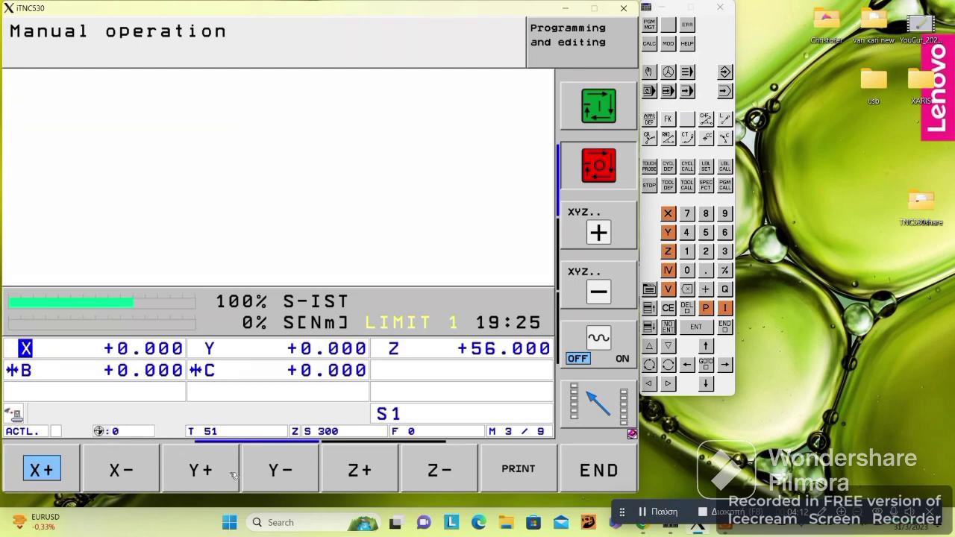
{"action": "left_click", "coordinate": [594, 471]}
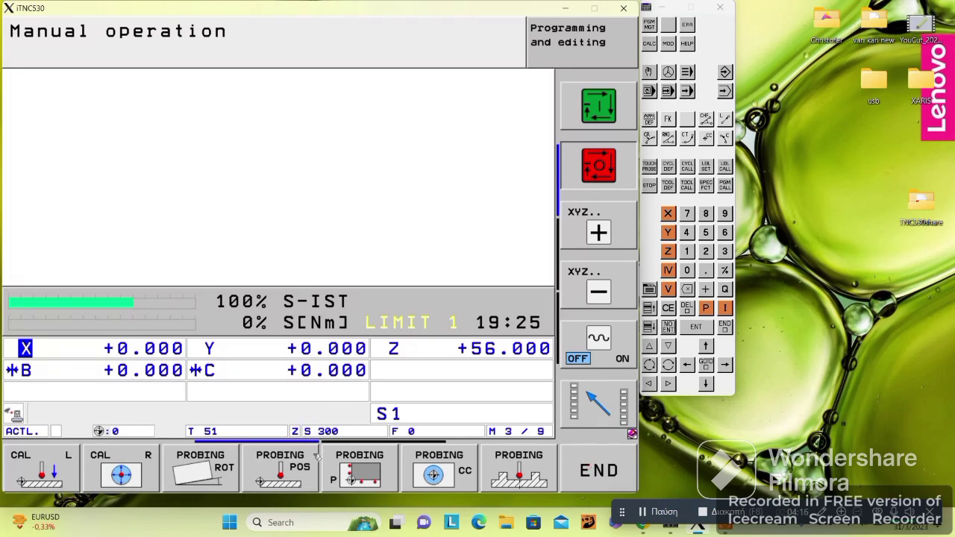
{"action": "left_click", "coordinate": [343, 486]}
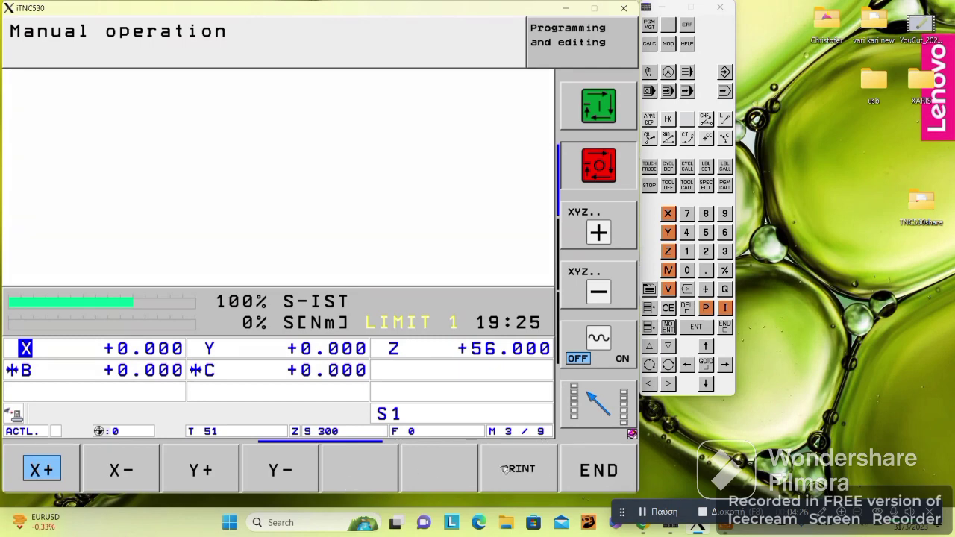
{"action": "left_click", "coordinate": [581, 474]}
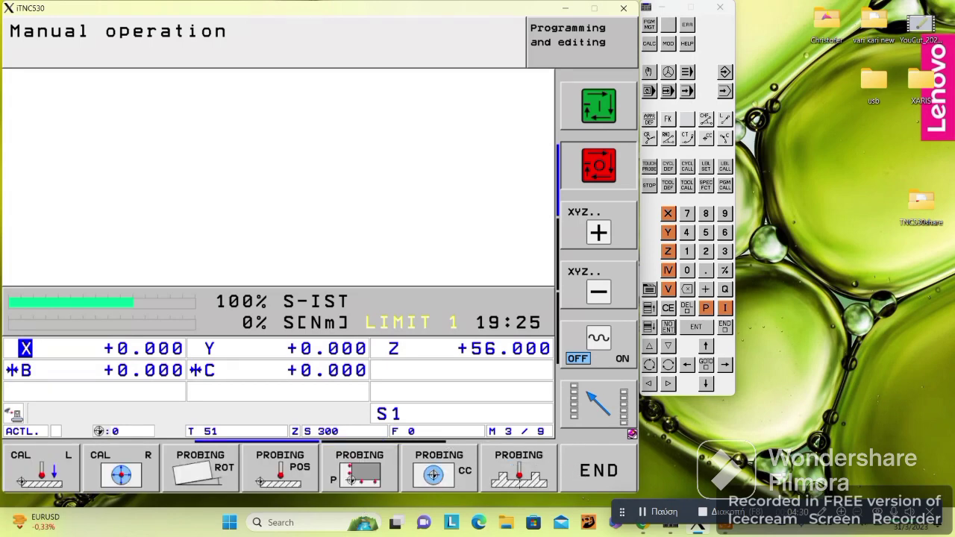
{"action": "left_click", "coordinate": [448, 481]}
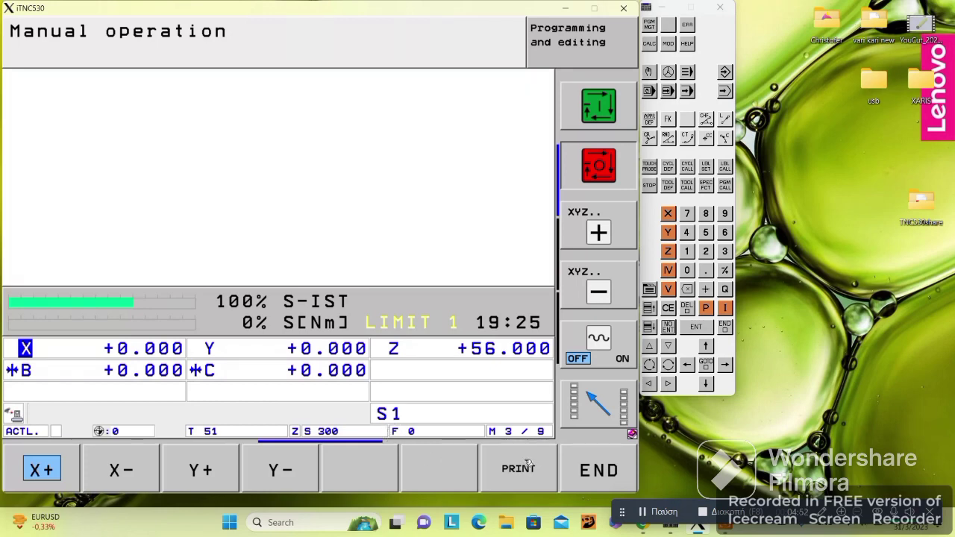
{"action": "left_click", "coordinate": [586, 470]}
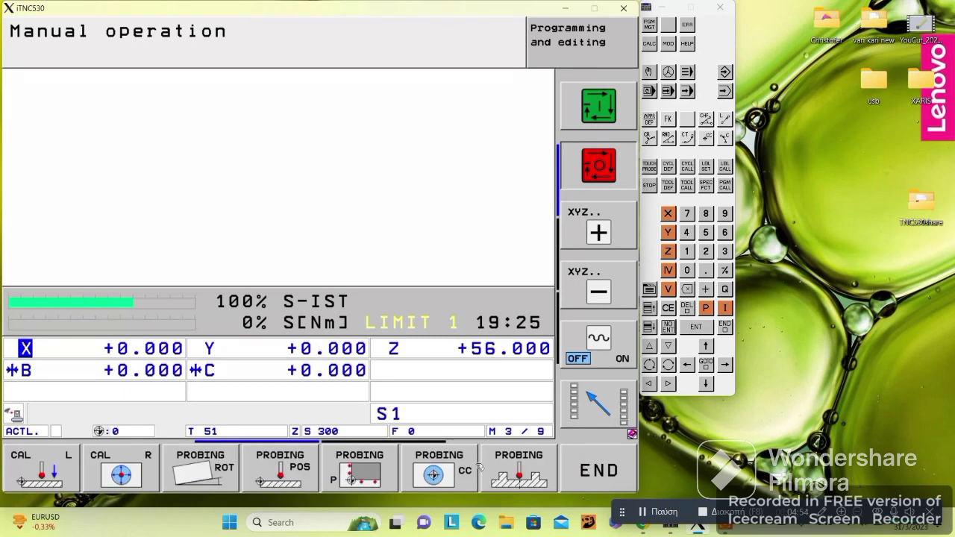
{"action": "left_click", "coordinate": [592, 471]}
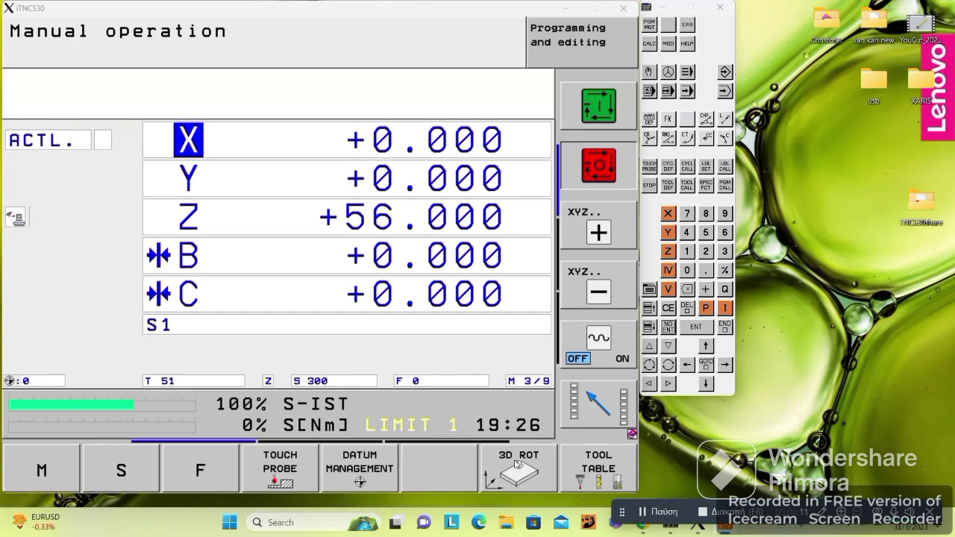
Review the touch probe length calibration form once more and return to the main manual operation display.
{"action": "left_click", "coordinate": [257, 464]}
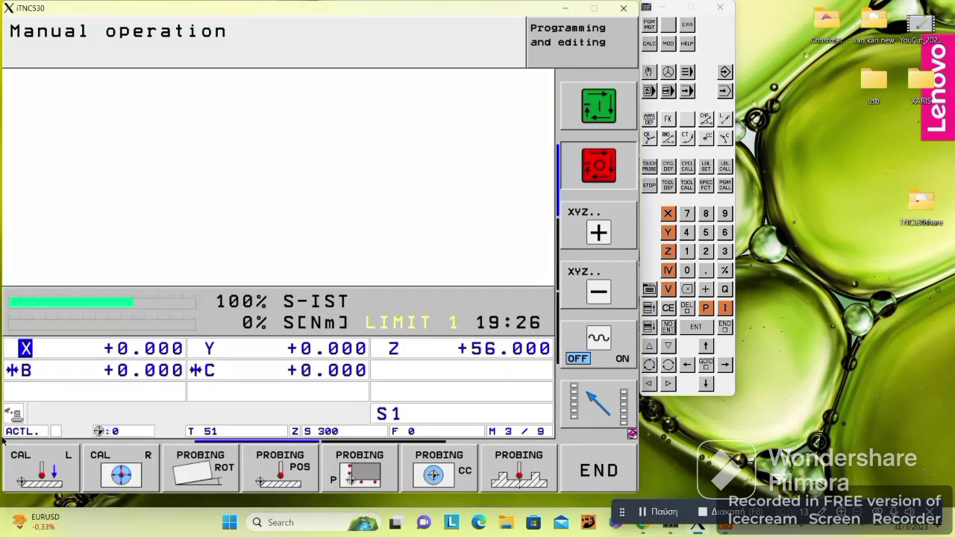
{"action": "left_click", "coordinate": [25, 465]}
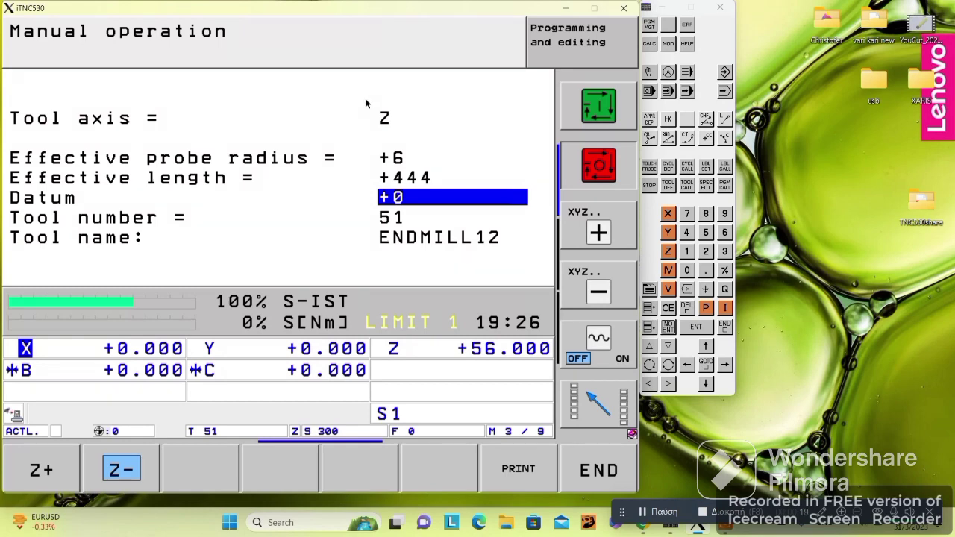
{"action": "left_click", "coordinate": [583, 459]}
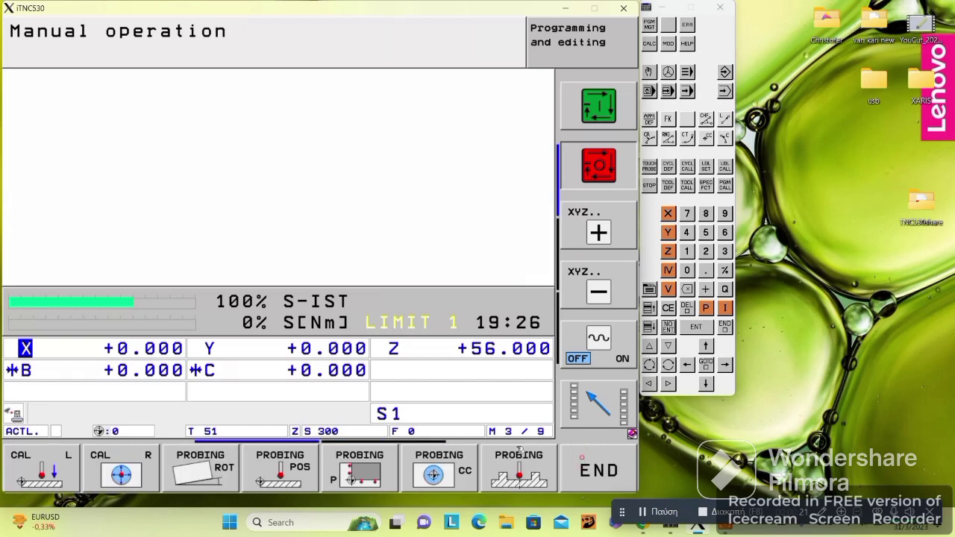
{"action": "left_click", "coordinate": [584, 462]}
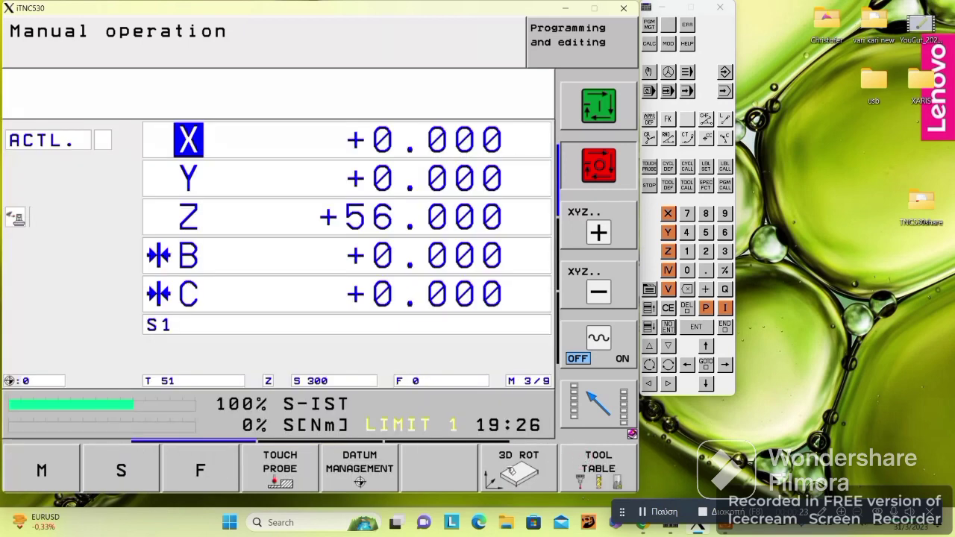
Set the tilted working plane (3D ROT) to Active for both program run and manual operation.
{"action": "left_click", "coordinate": [511, 471]}
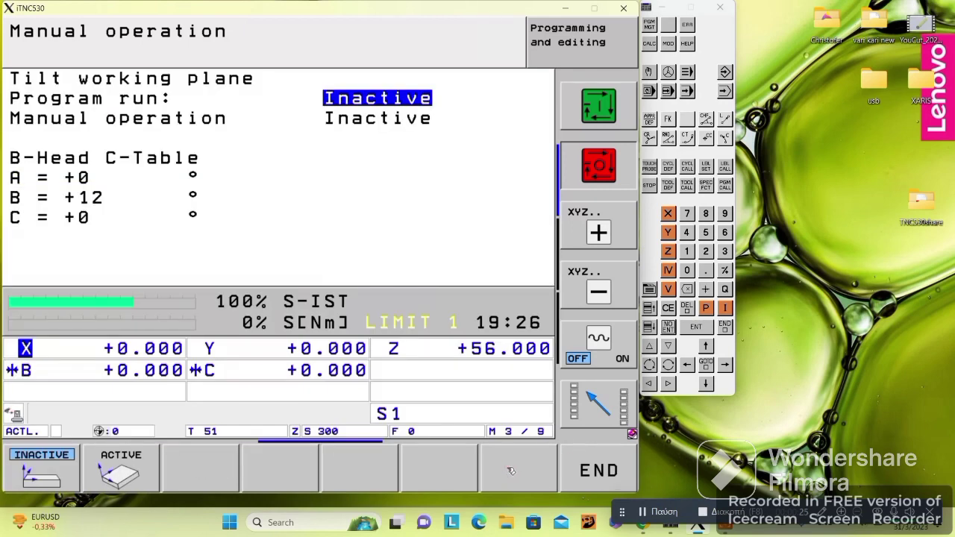
{"action": "key", "text": "F2"}
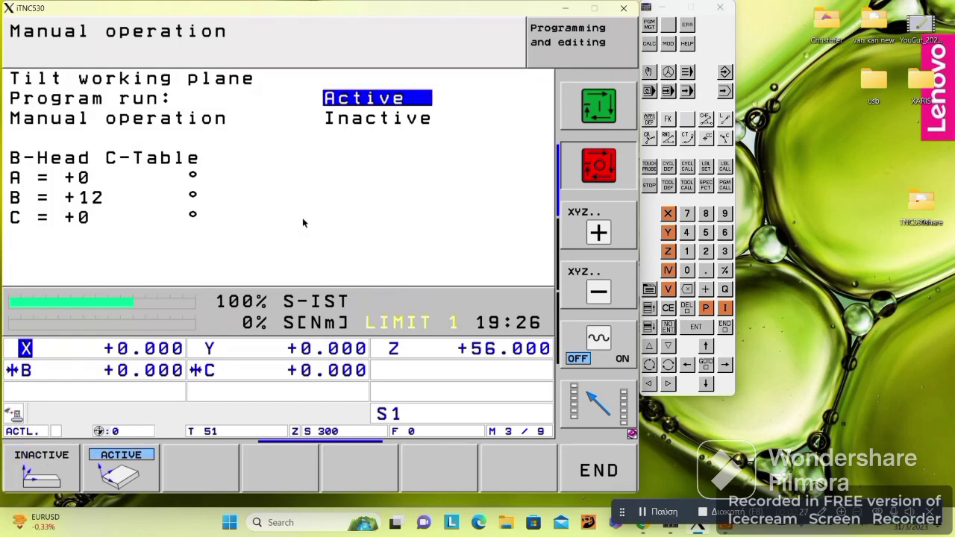
{"action": "key", "text": "Down"}
{"action": "key", "text": "F2"}
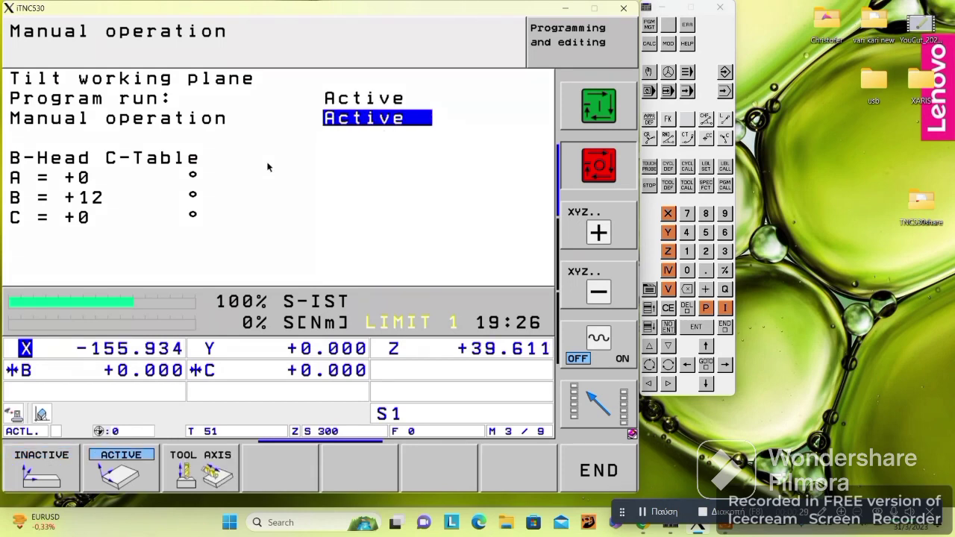
Set the B tilt angle of the working plane to +90 degrees.
{"action": "key", "text": "Down"}
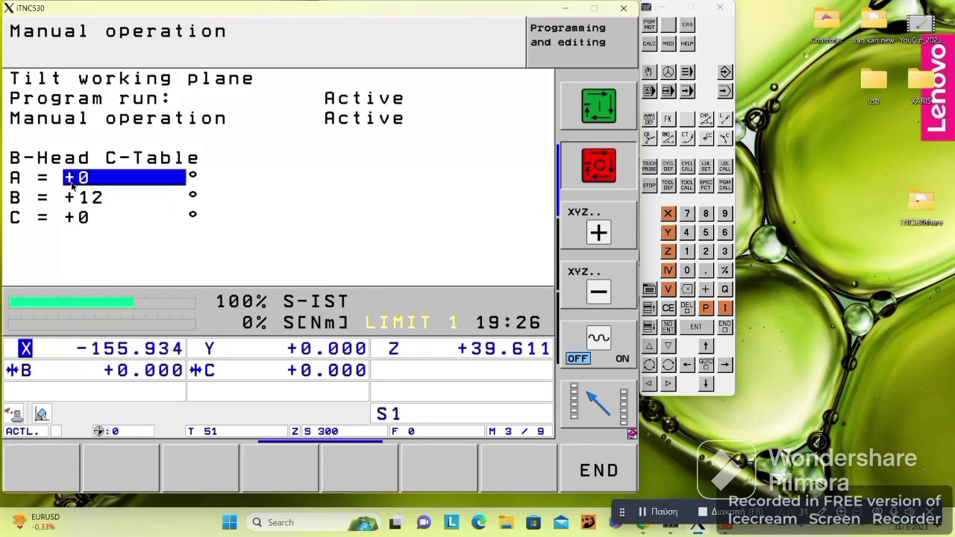
{"action": "key", "text": "Down"}
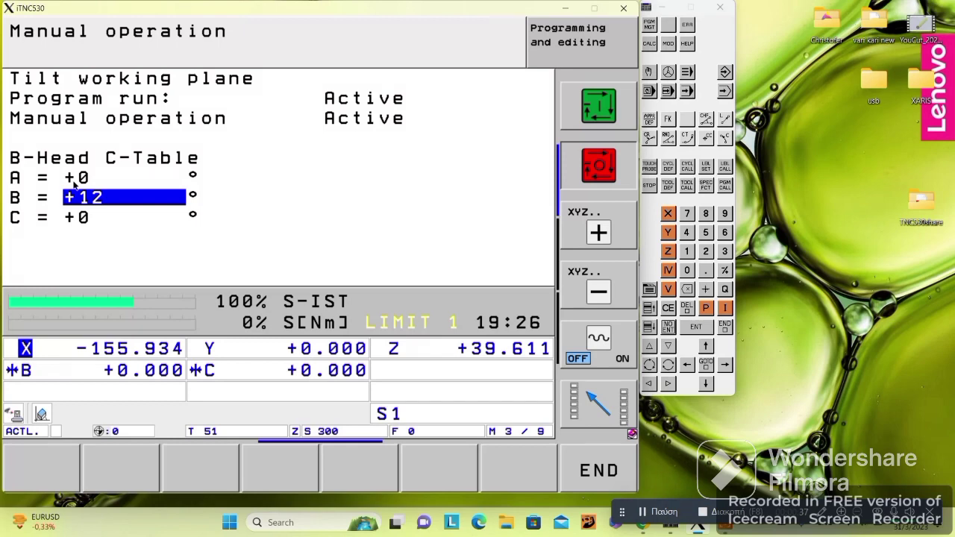
{"action": "key", "text": "BackSpace"}
{"action": "key", "text": "BackSpace"}
{"action": "key", "text": "BackSpace"}
{"action": "type", "text": "90"}
{"action": "key", "text": "Return"}
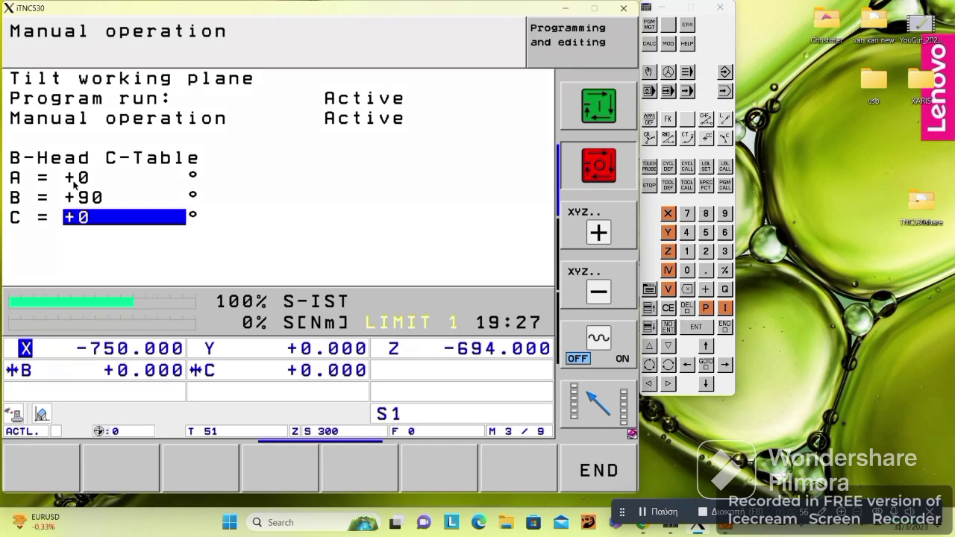
Leave the tilted working plane settings and open the tool table TOOL.T with editing switched on.
{"action": "left_click", "coordinate": [588, 469]}
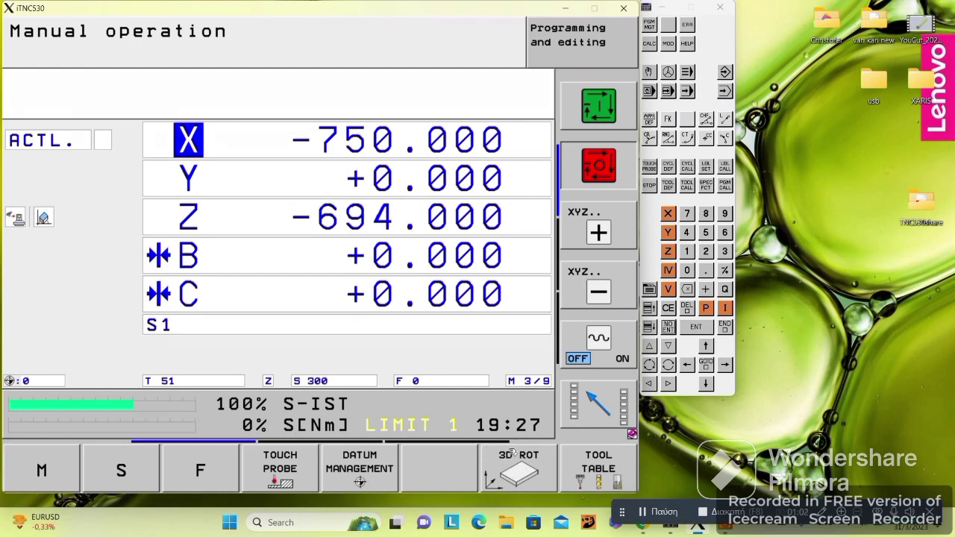
{"action": "left_click", "coordinate": [618, 476]}
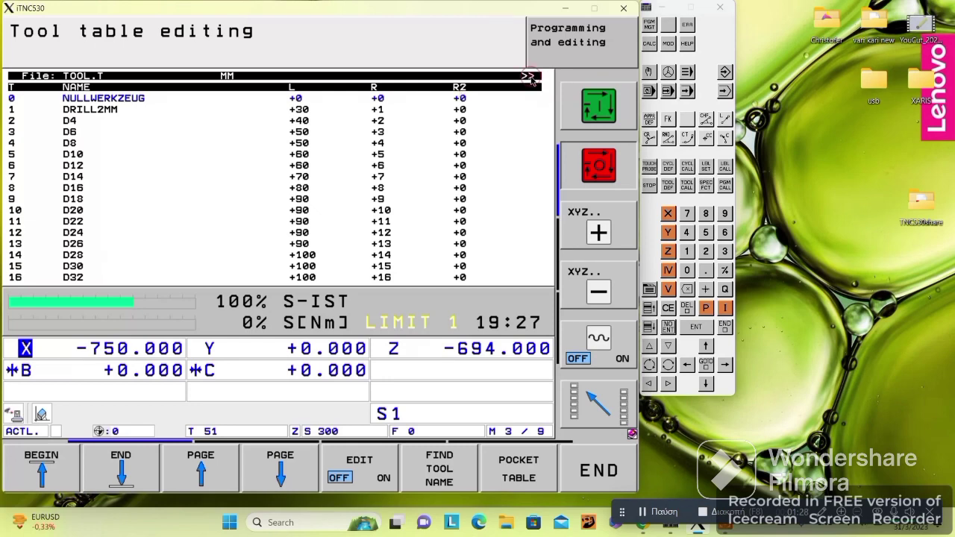
{"action": "left_click", "coordinate": [358, 463]}
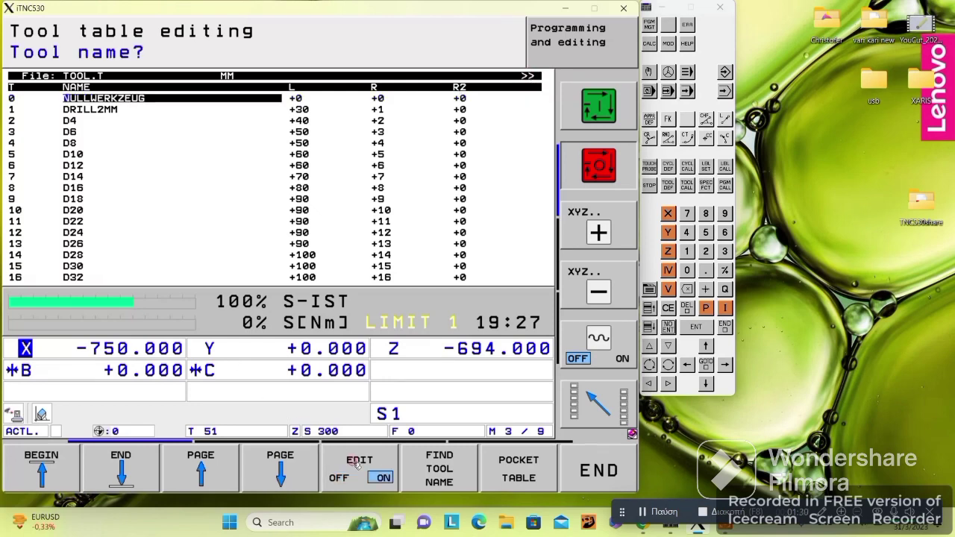
Examine the tool table's columns for tool 0, from name, length and radius through the oversize values, and return to the name column.
{"action": "key", "text": "Right"}
{"action": "key", "text": "Right"}
{"action": "key", "text": "Right"}
{"action": "key", "text": "Right"}
{"action": "key", "text": "Right"}
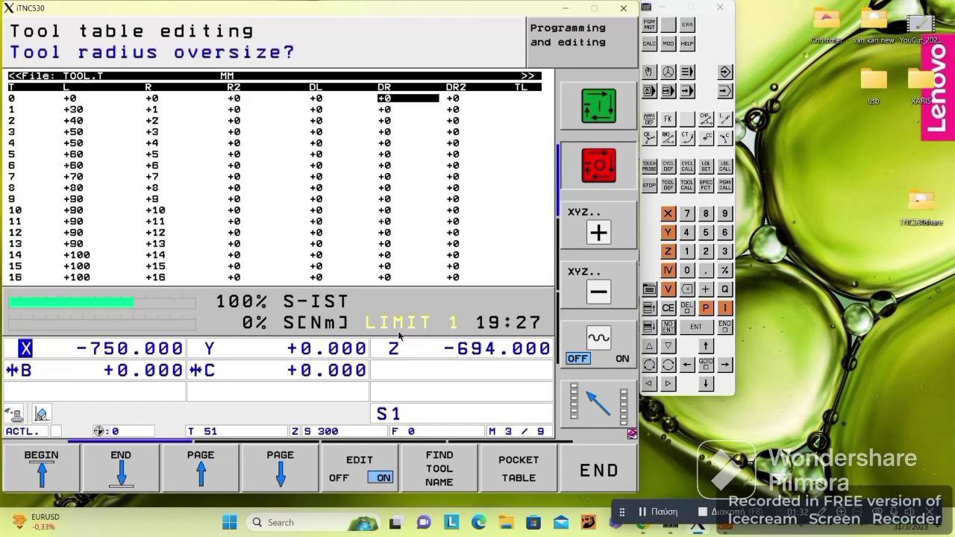
{"action": "key", "text": "Right"}
{"action": "key", "text": "Right"}
{"action": "key", "text": "Right"}
{"action": "key", "text": "Left"}
{"action": "key", "text": "Left"}
{"action": "key", "text": "Left"}
{"action": "key", "text": "Left"}
{"action": "key", "text": "Left"}
{"action": "key", "text": "Left"}
{"action": "key", "text": "Left"}
{"action": "key", "text": "Left"}
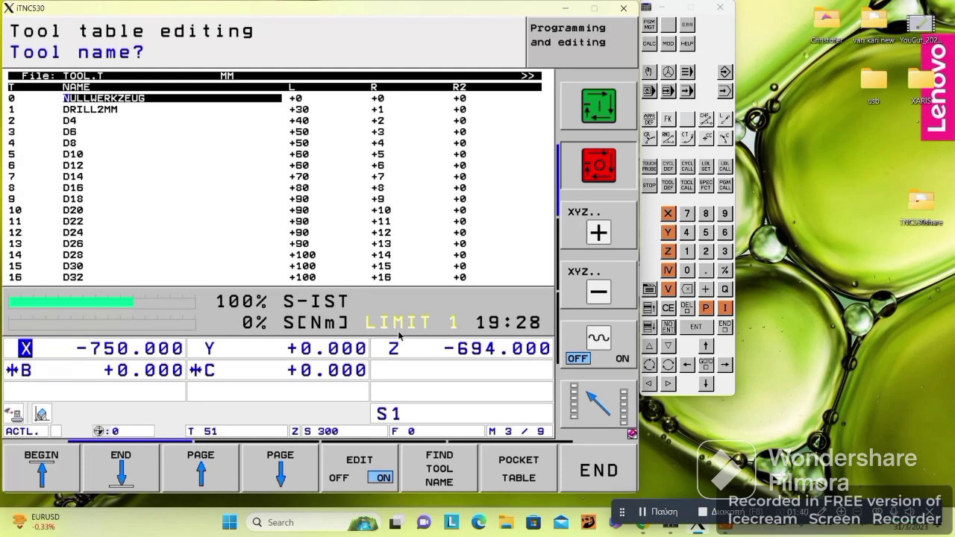
Rename tool 2 to DRIL-4MM, set its length to +100, and close the tool table.
{"action": "key", "text": "Down"}
{"action": "key", "text": "Down"}
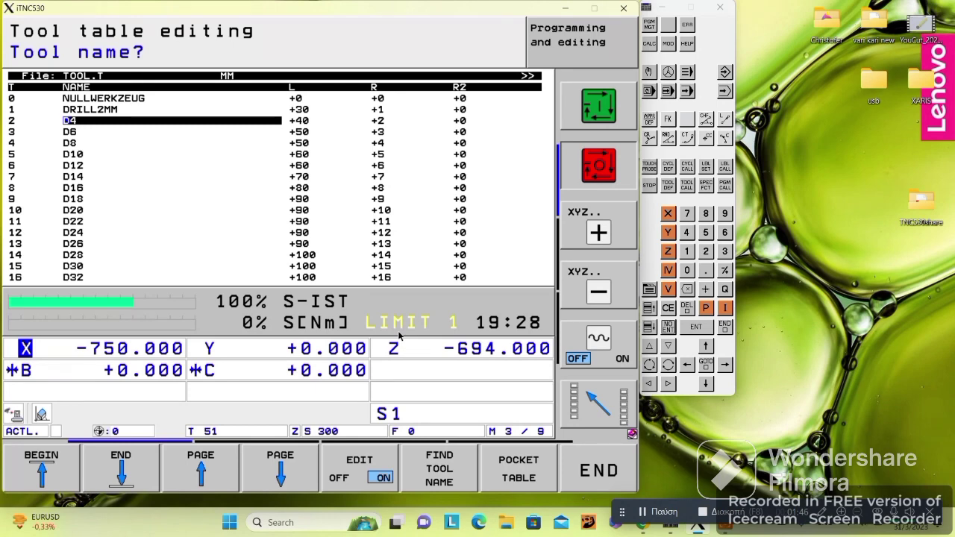
{"action": "type", "text": "dril-4mm"}
{"action": "key", "text": "Return"}
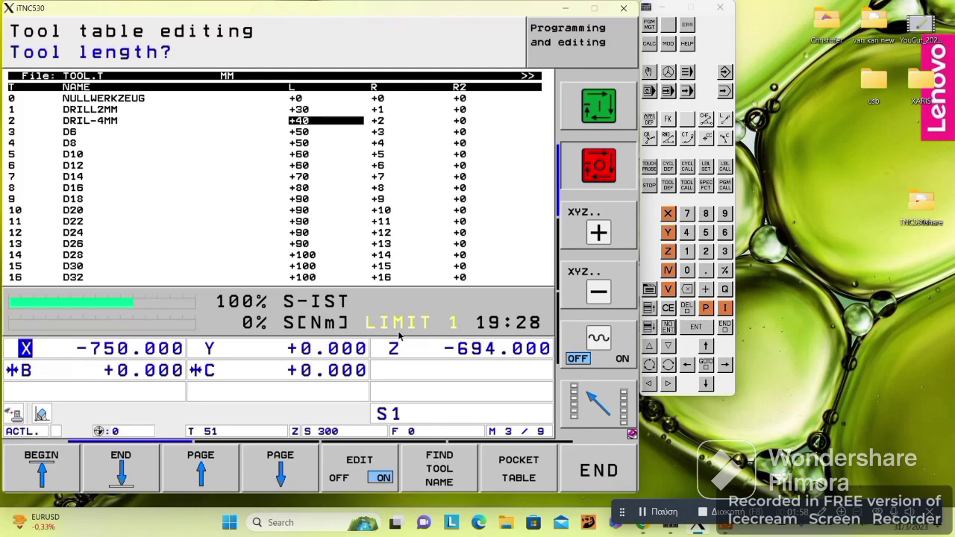
{"action": "type", "text": "100"}
{"action": "key", "text": "Return"}
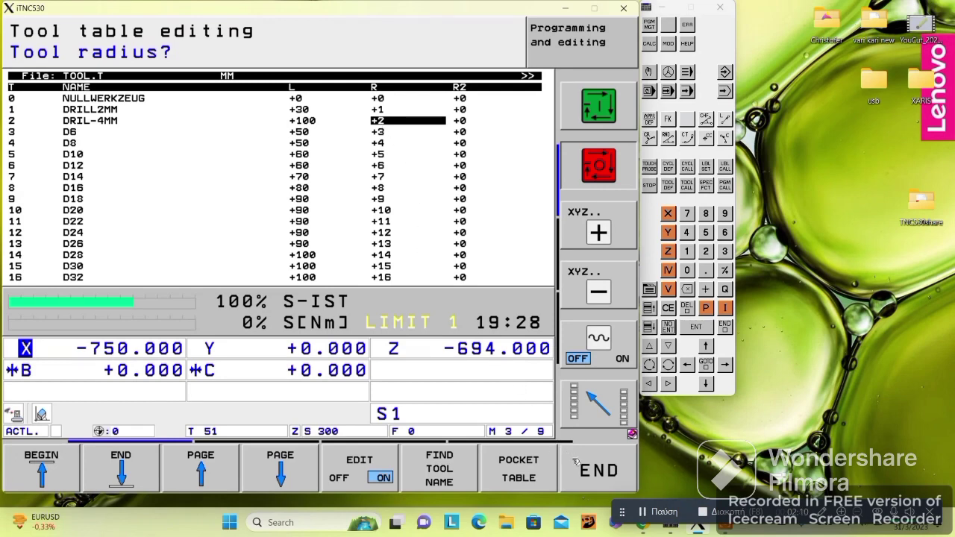
{"action": "left_click", "coordinate": [599, 470]}
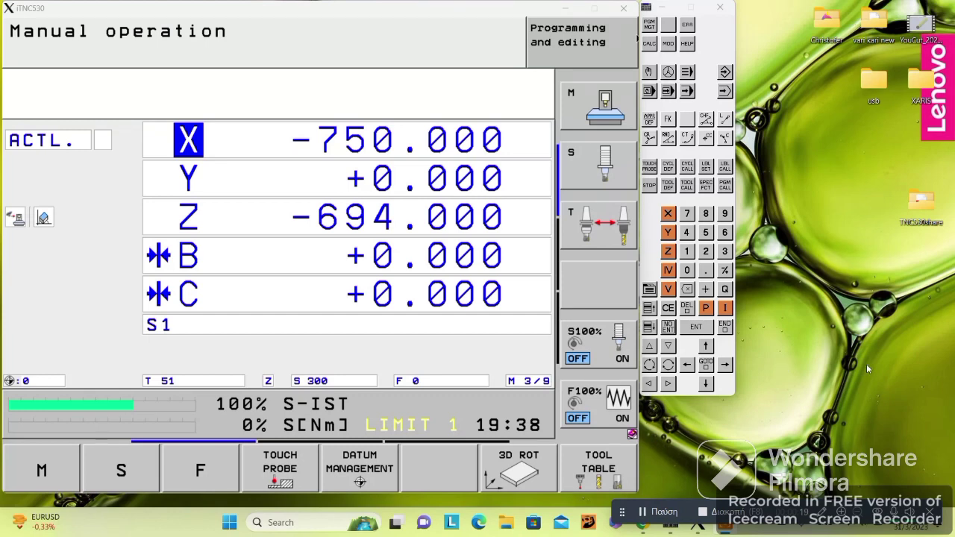
{"action": "left_click", "coordinate": [930, 513]}
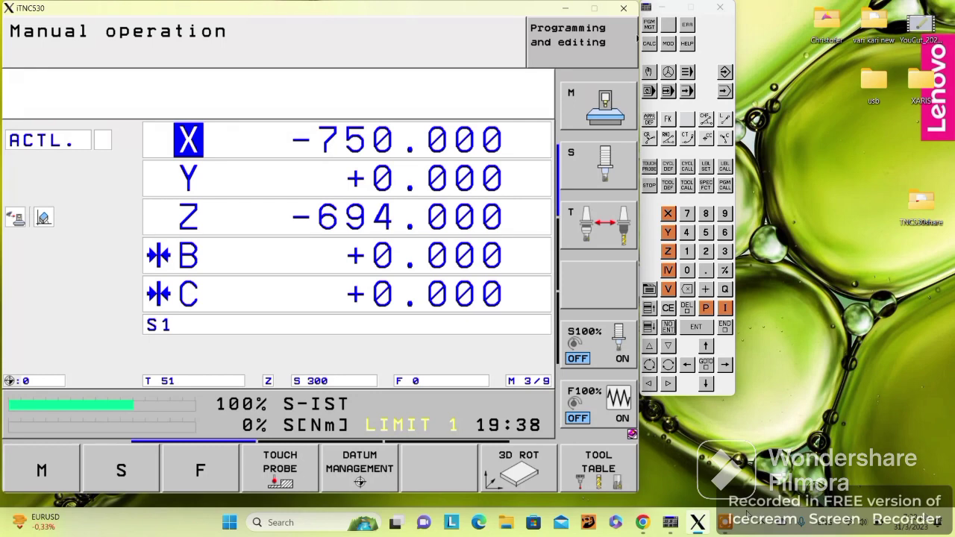
{"action": "left_click", "coordinate": [725, 525]}
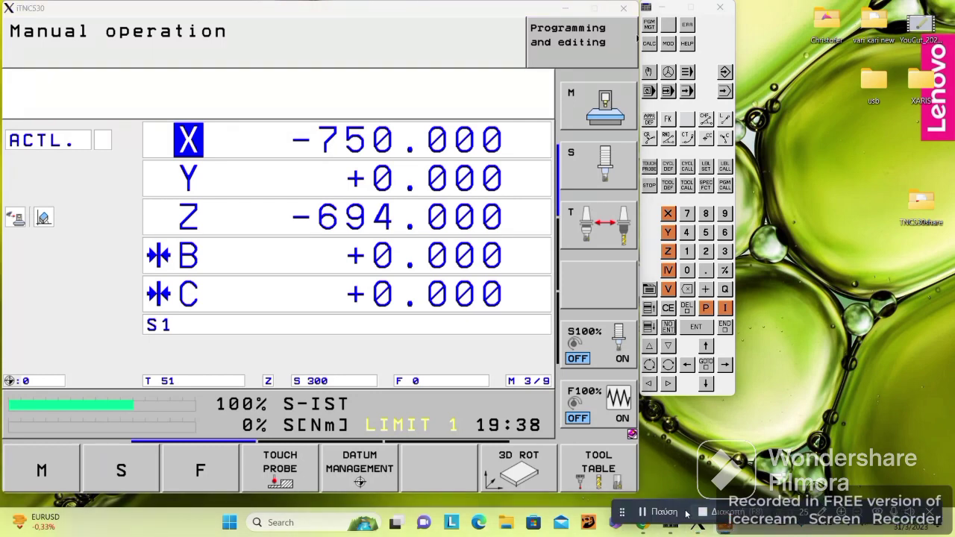